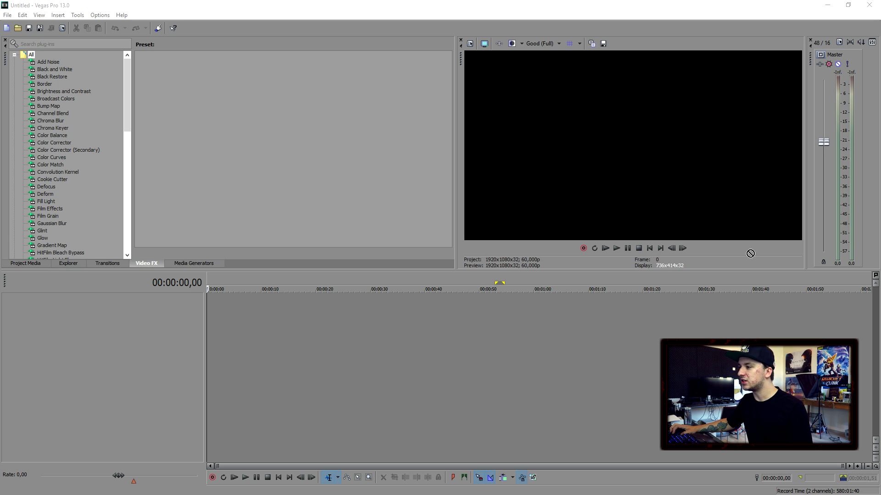
Step: Add the explosion clip to the timeline and slide it to 00:00:00
left_click_drag(573, 330, 573, 330)
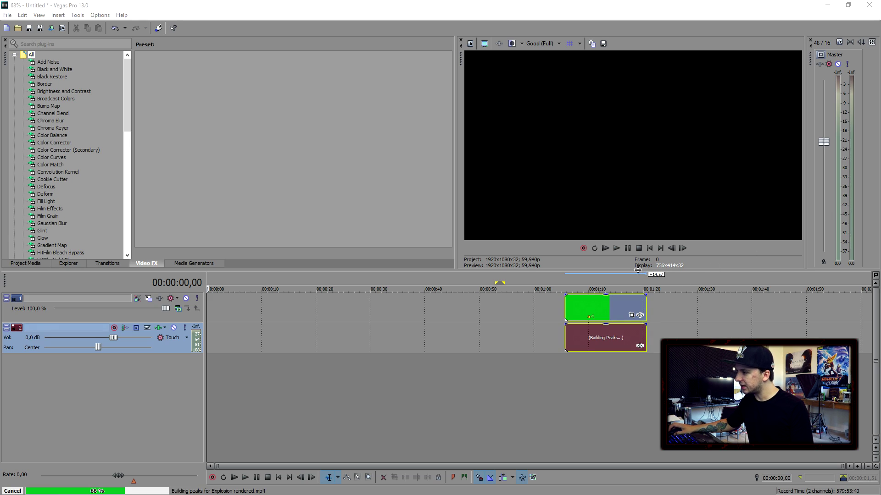
left_click(589, 307)
left_click_drag(609, 307, 252, 308)
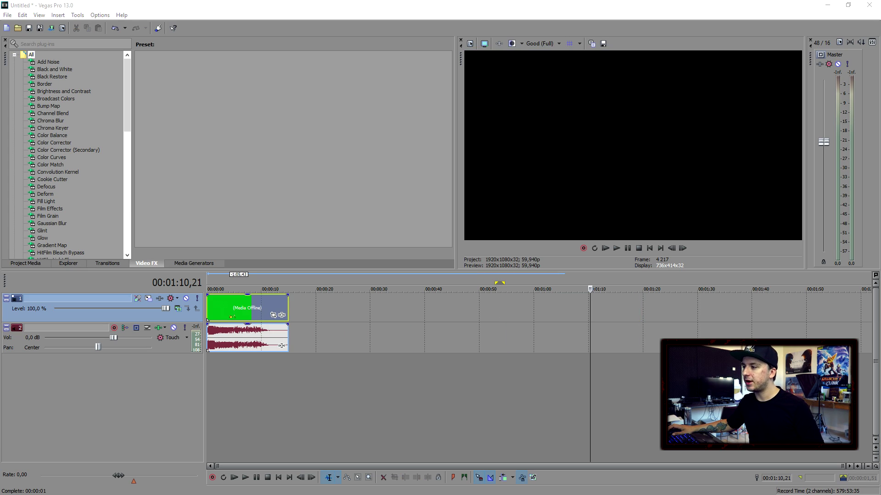
Step: Preview the explosion from the start at 00:00:01,53 and 00:00:03,08
left_click(647, 248)
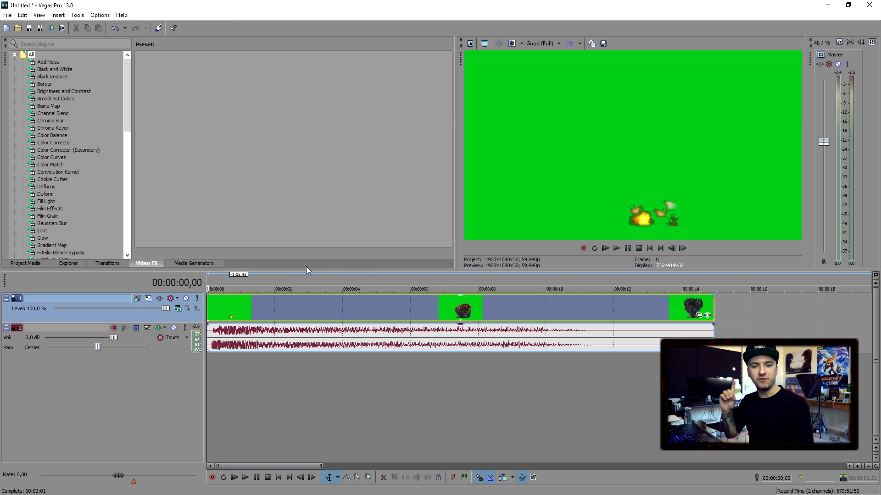
left_click(271, 281)
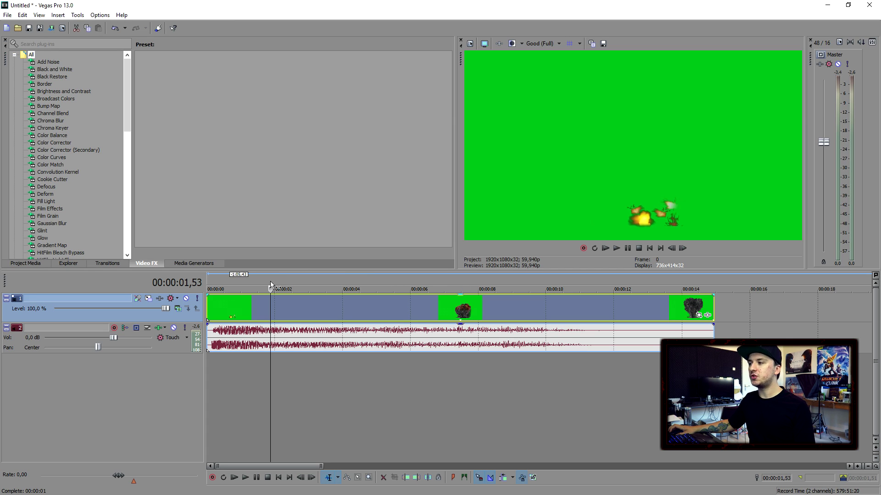
left_click(313, 285)
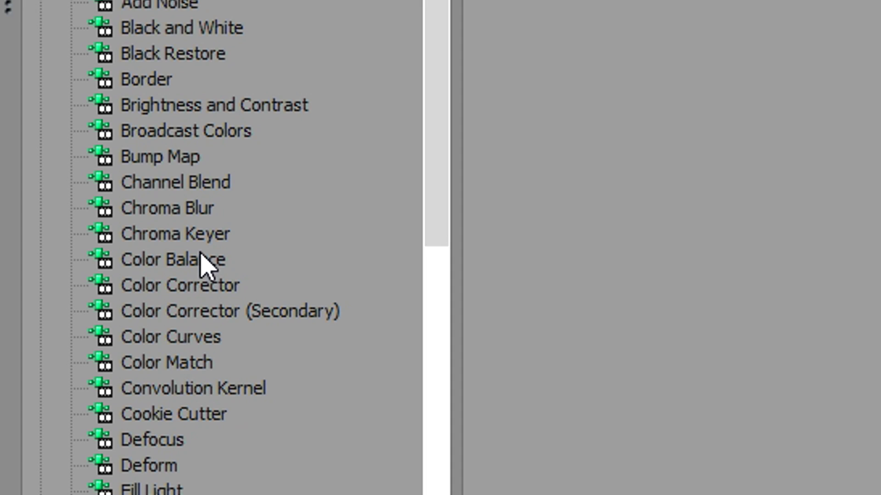
Step: Apply Chroma Keyer to the explosion event and eyedrop the green background as its key colour
left_click(208, 236)
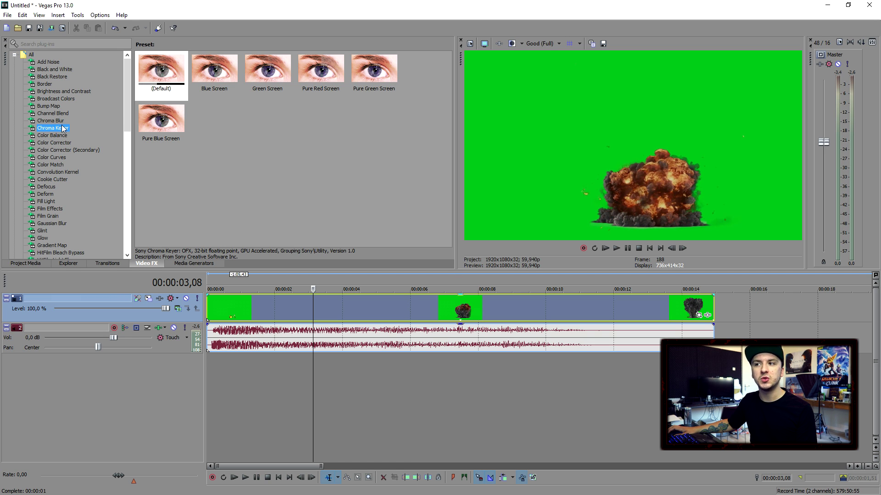
left_click_drag(362, 312, 363, 313)
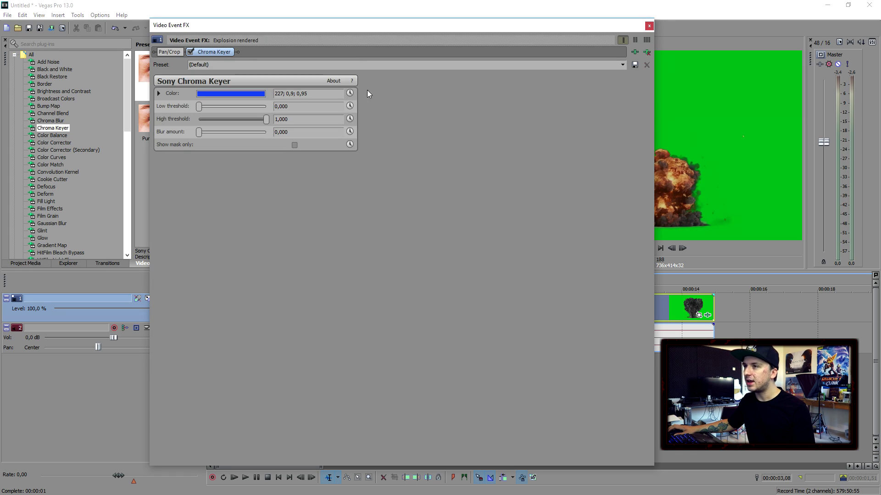
left_click_drag(343, 31, 585, 309)
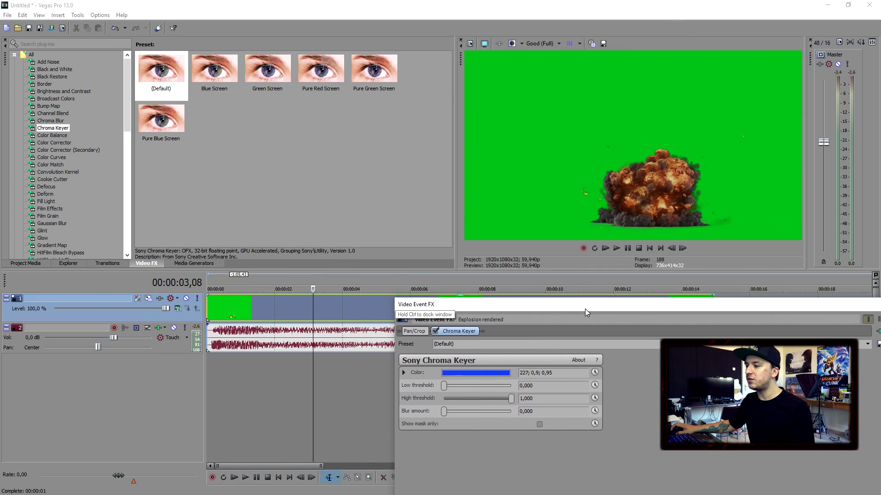
left_click(488, 373)
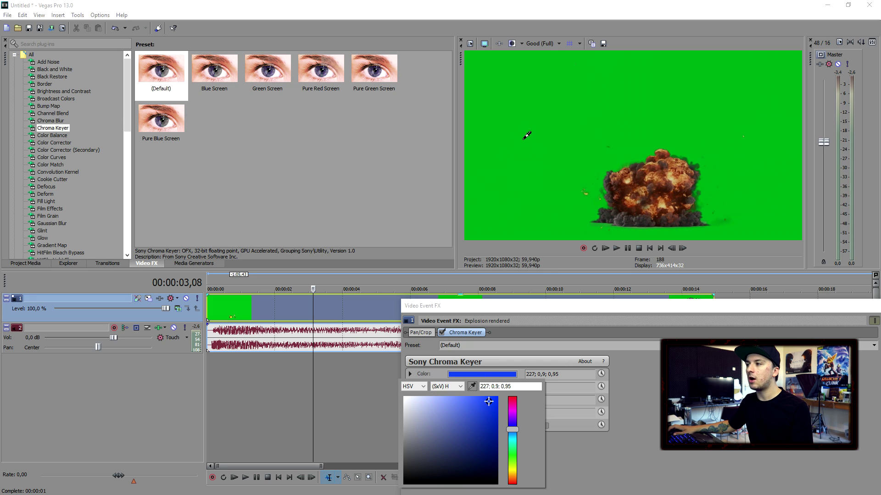
left_click(530, 120)
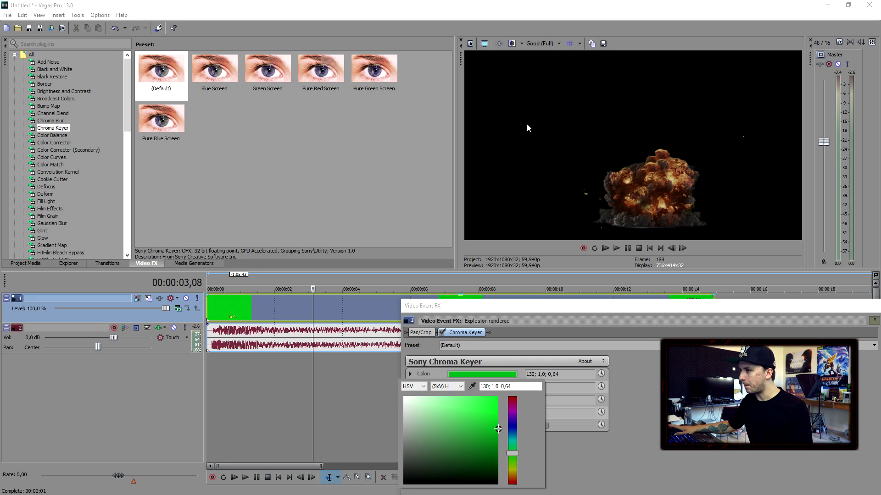
left_click_drag(555, 315, 411, 297)
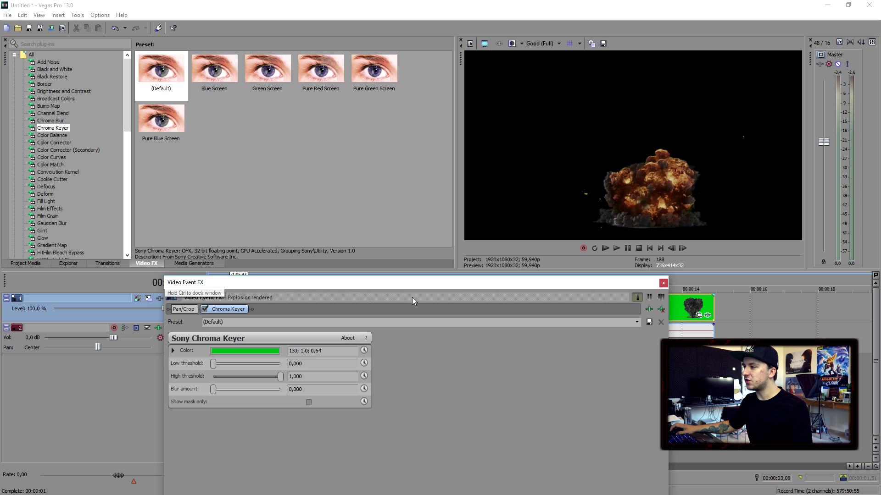
left_click(664, 284)
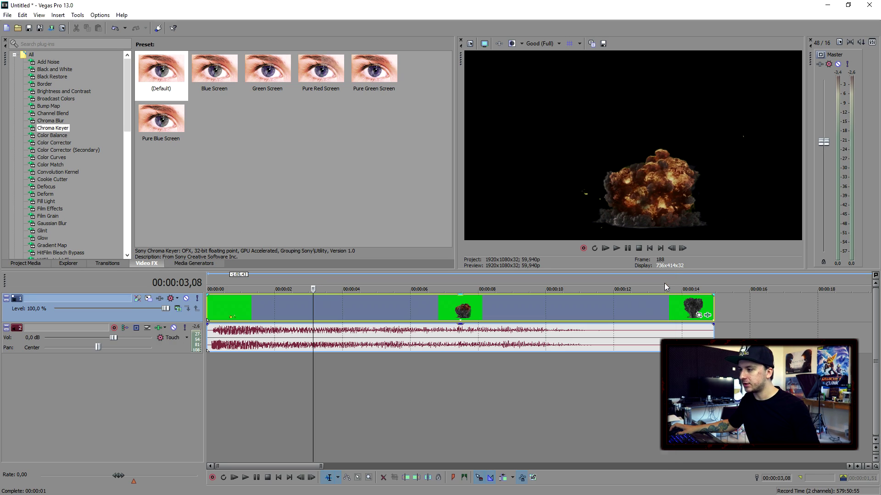
left_click(655, 249)
left_click(650, 249)
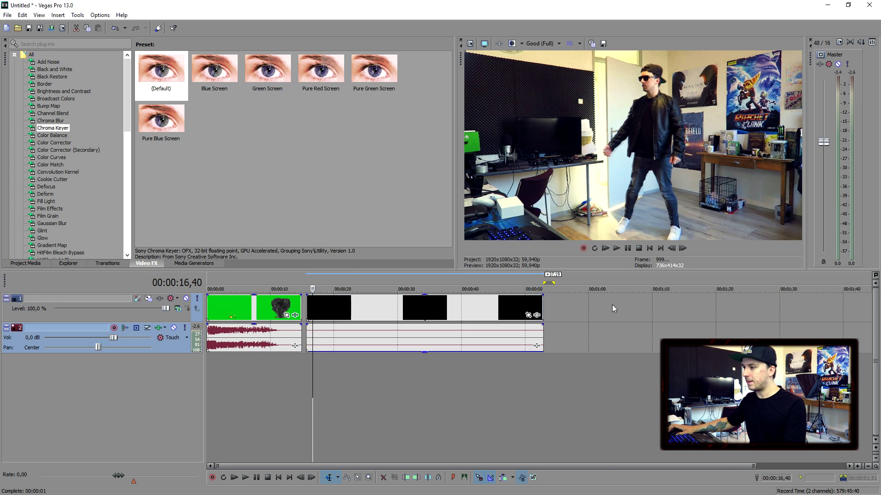
Step: Bring up the track header's context menu for adding a new track
right_click(612, 304)
Step: Insert a top video track, move the explosion onto it and align the room clip to 00:00:00
left_click(637, 381)
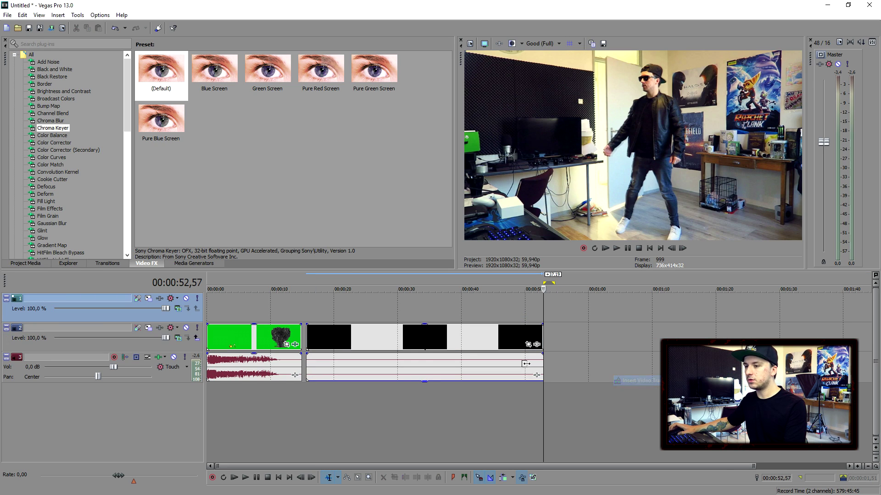
scroll(258, 354, "down", 1)
left_click_drag(229, 337, 229, 307)
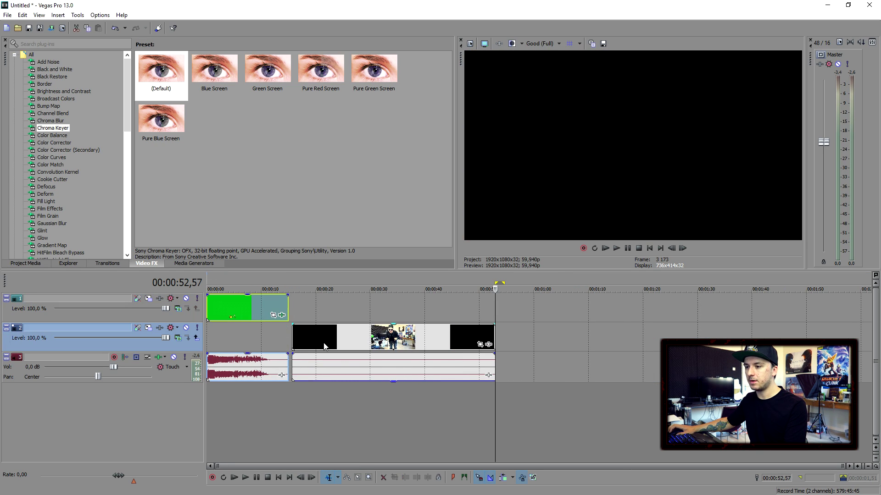
left_click_drag(323, 343, 274, 339)
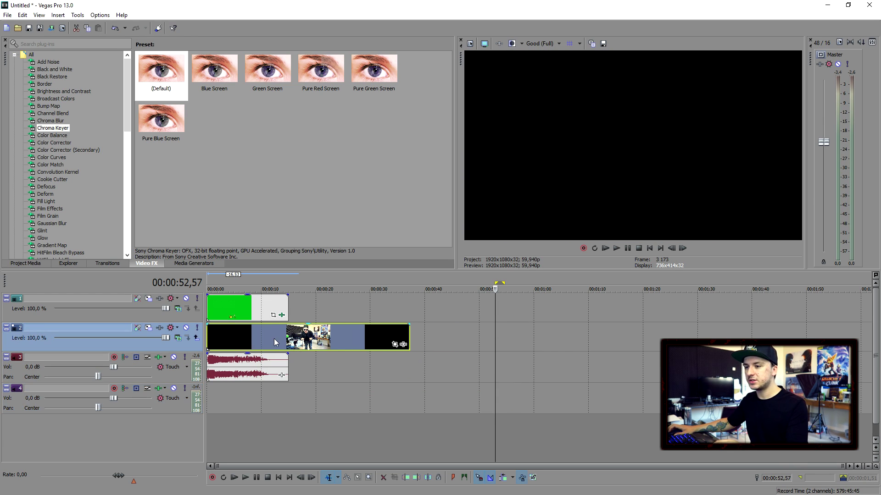
Step: Play the composited project from the beginning
left_click(638, 248)
scroll(395, 318, "up", 5)
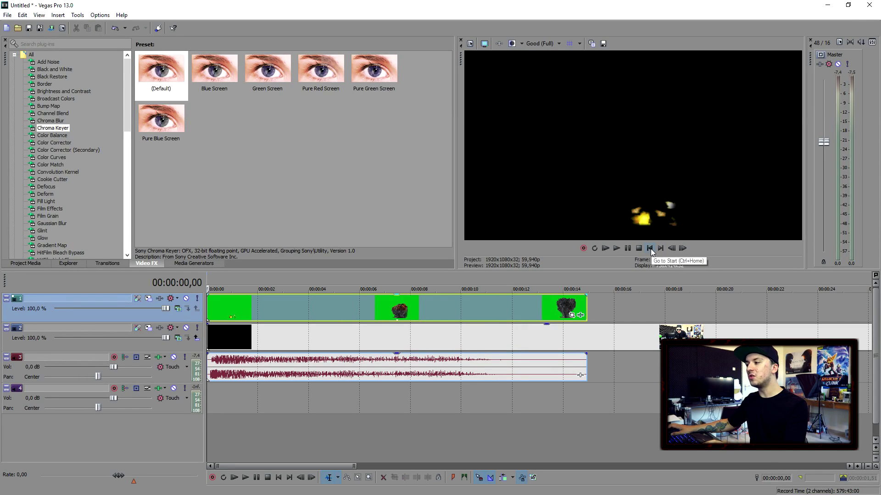
key("space")
key("space")
Step: Stop playback and scrub through 00:00:04,28 and 00:00:05,22
left_click(290, 305)
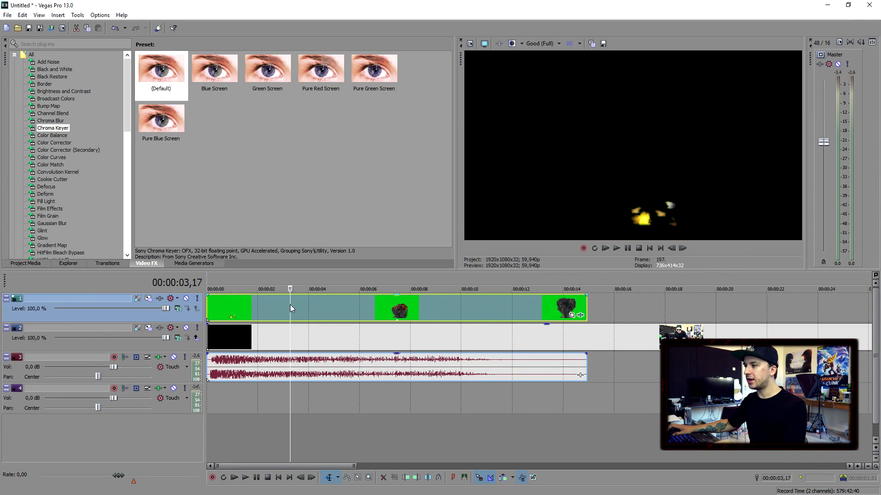
left_click(320, 304)
left_click(343, 302)
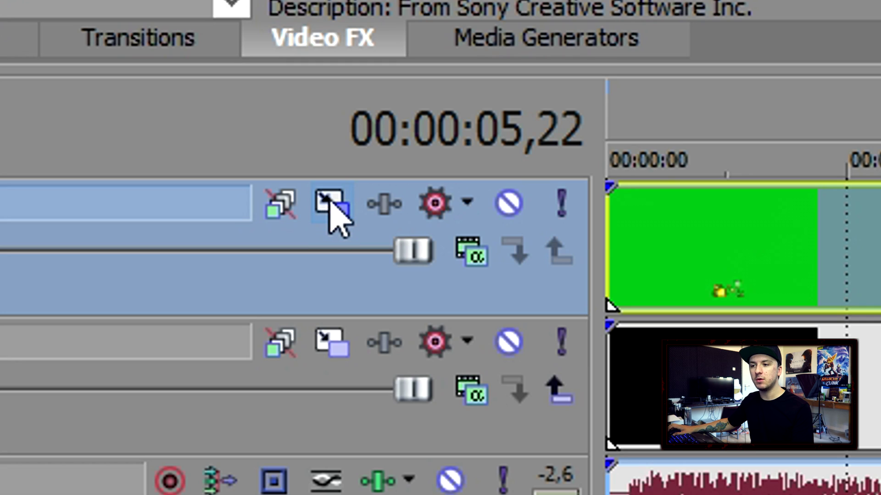
Step: With Track Motion on track 1, shift the explosion up-left and enlarge it to about 2853 × 1605
left_click(148, 299)
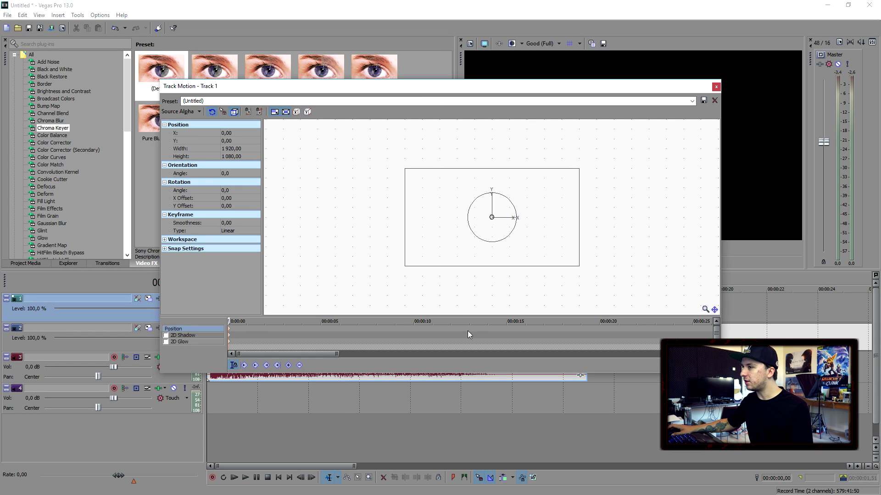
left_click_drag(439, 81, 446, 305)
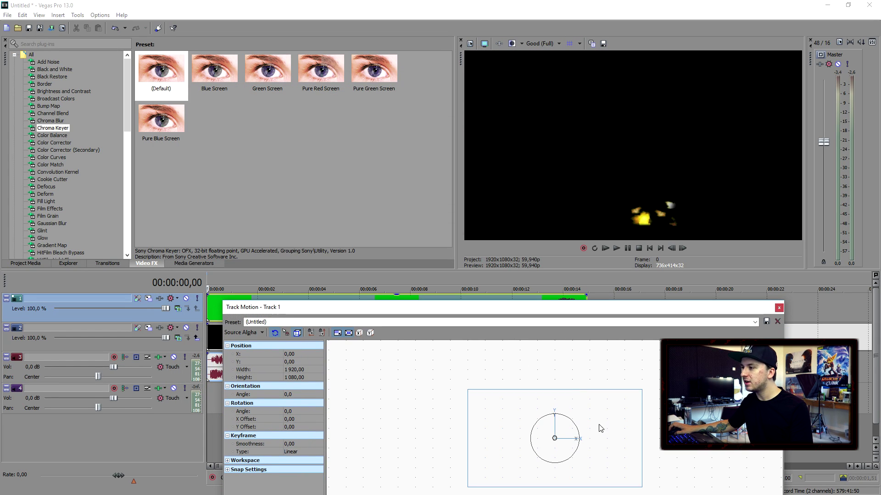
left_click_drag(599, 426, 568, 411)
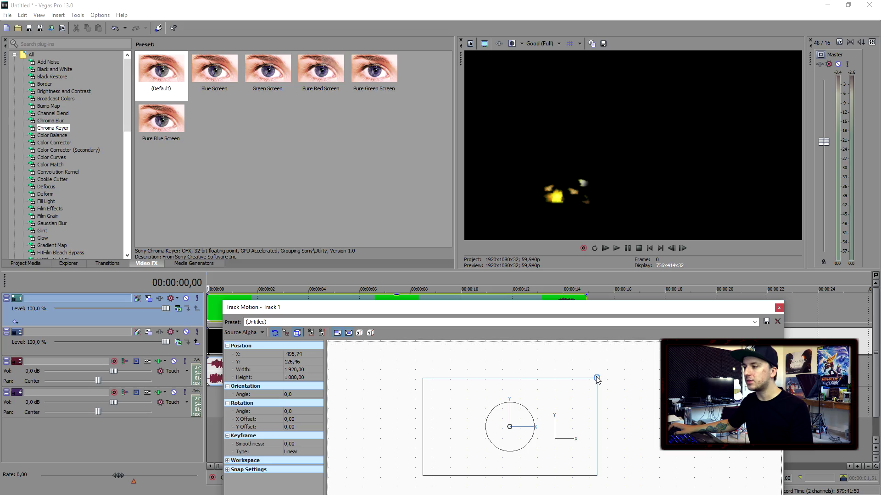
left_click_drag(597, 379, 629, 367)
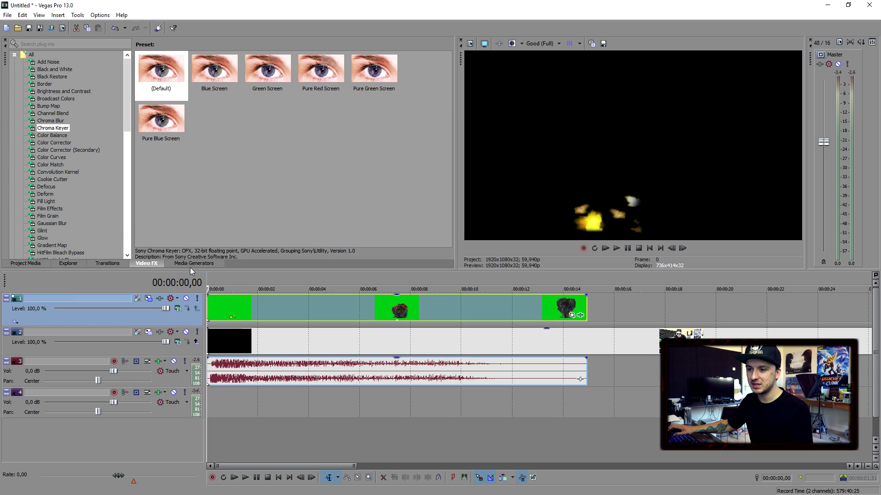
Step: Insert an empty top video track with Ctrl+Shift+Q and play the composite
key("ctrl+shift+q")
left_click(525, 288)
key("space")
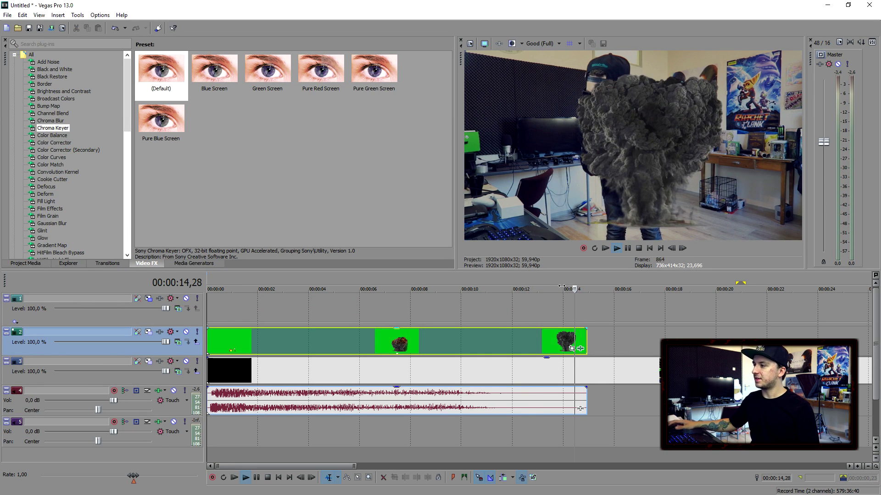
Step: Stop playback and park the playhead at 00:00:10,58
key("space")
left_click(485, 288)
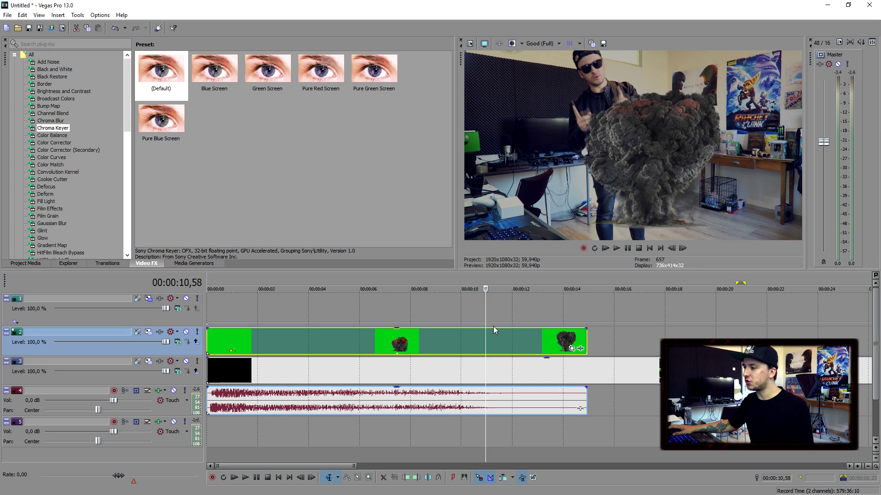
Step: Scale the track 2 explosion via Track Motion to about 2998 × 1686, nudged up-left, then return to start
left_click(571, 348)
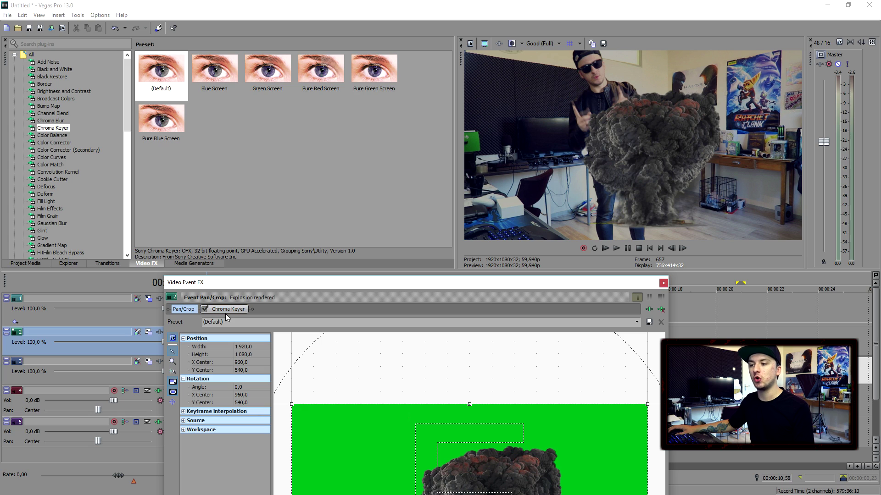
left_click(663, 283)
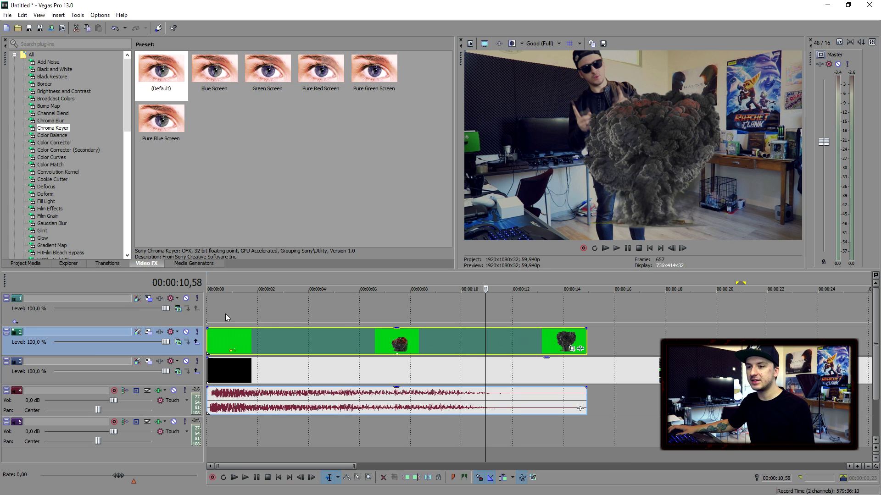
left_click(158, 332)
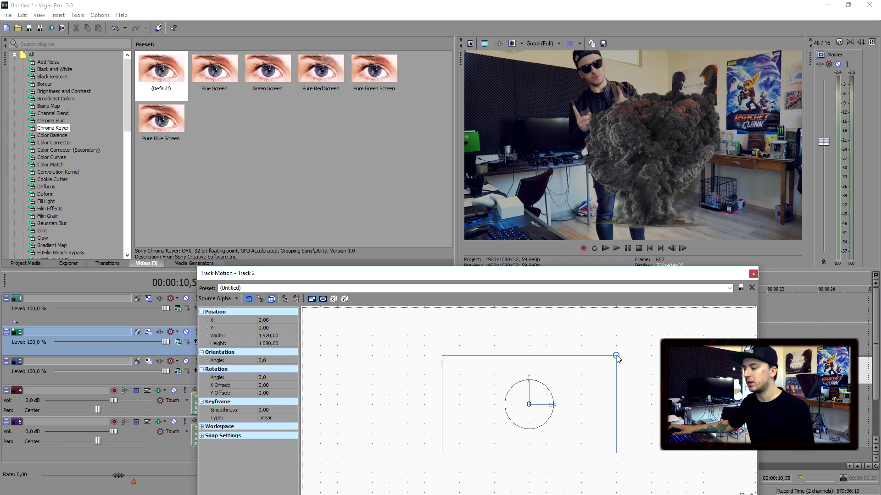
left_click_drag(616, 356, 662, 329)
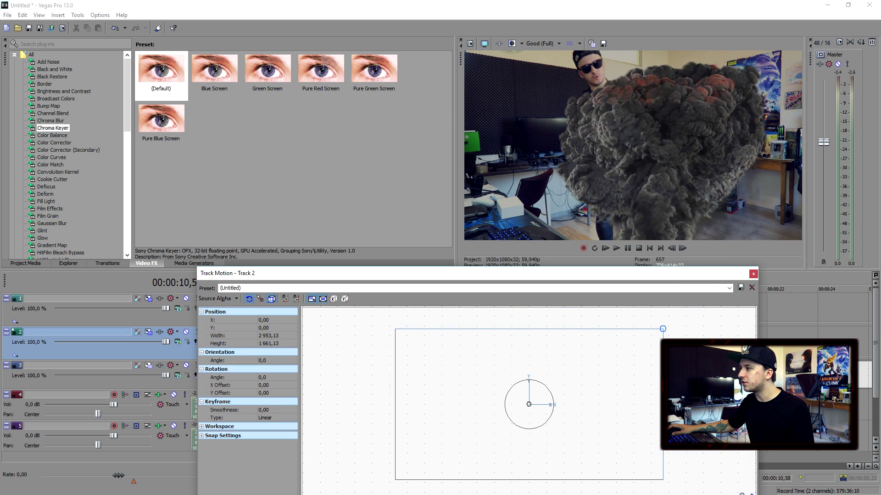
mouse_move(613, 399)
left_mouse_down()
mouse_move(609, 374)
mouse_move(590, 385)
mouse_move(600, 388)
left_mouse_up()
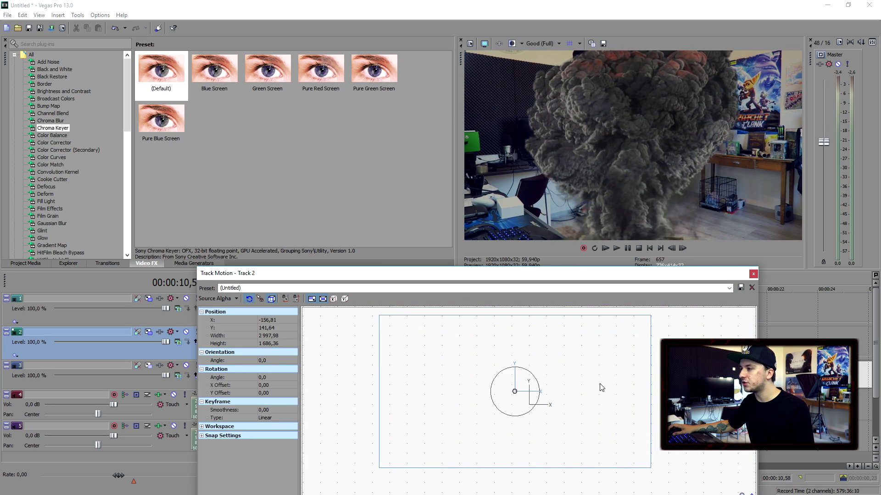
left_click(752, 274)
left_click(649, 248)
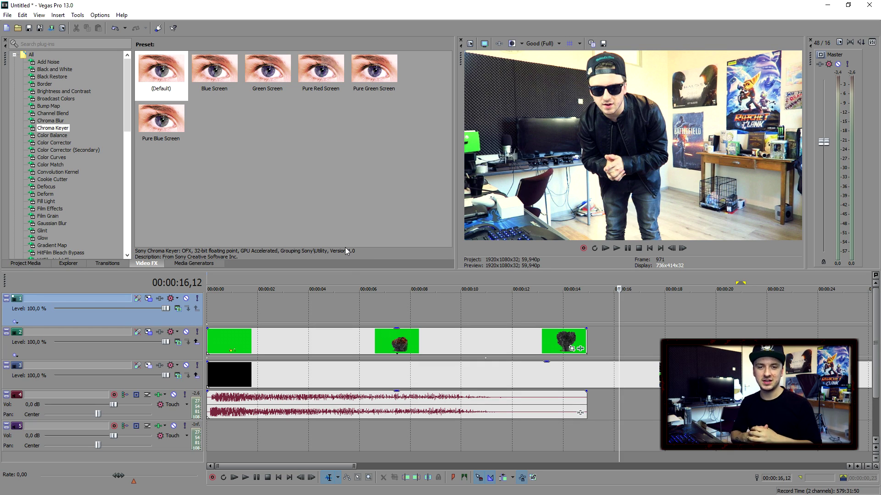
left_click(346, 213)
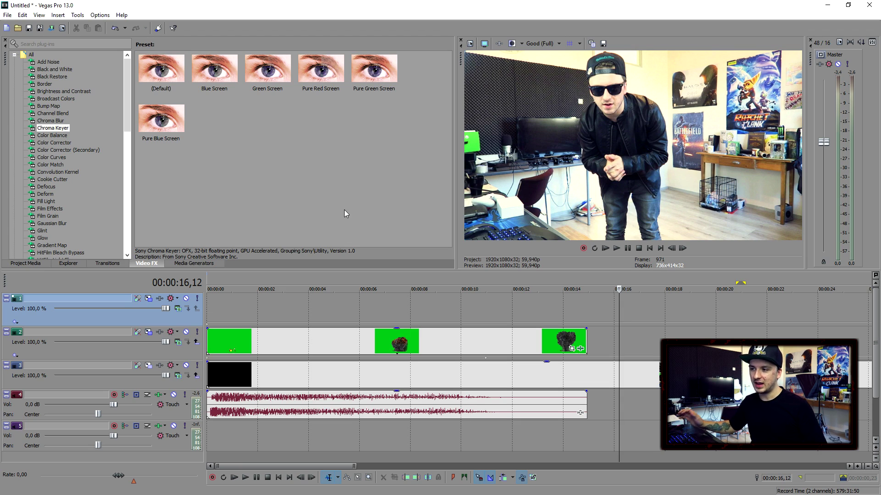